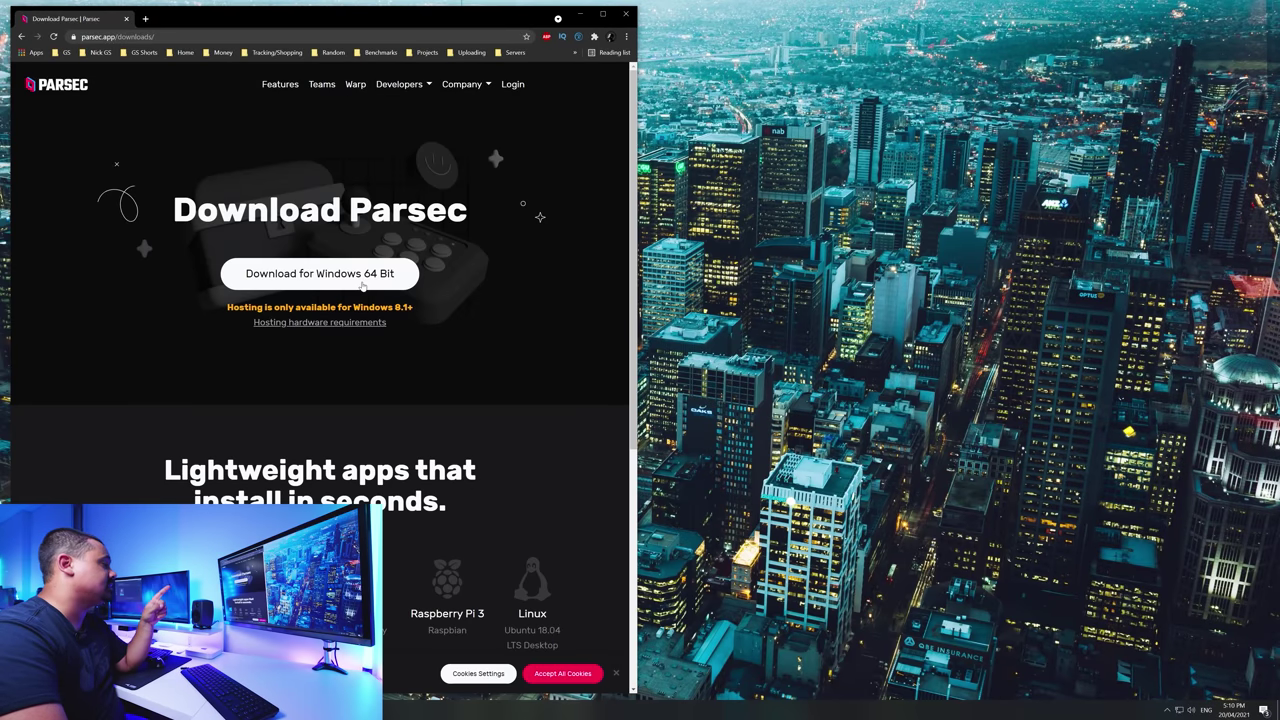
Step: Download the Parsec installer for Windows 64 Bit and allow it to run
click(362, 283)
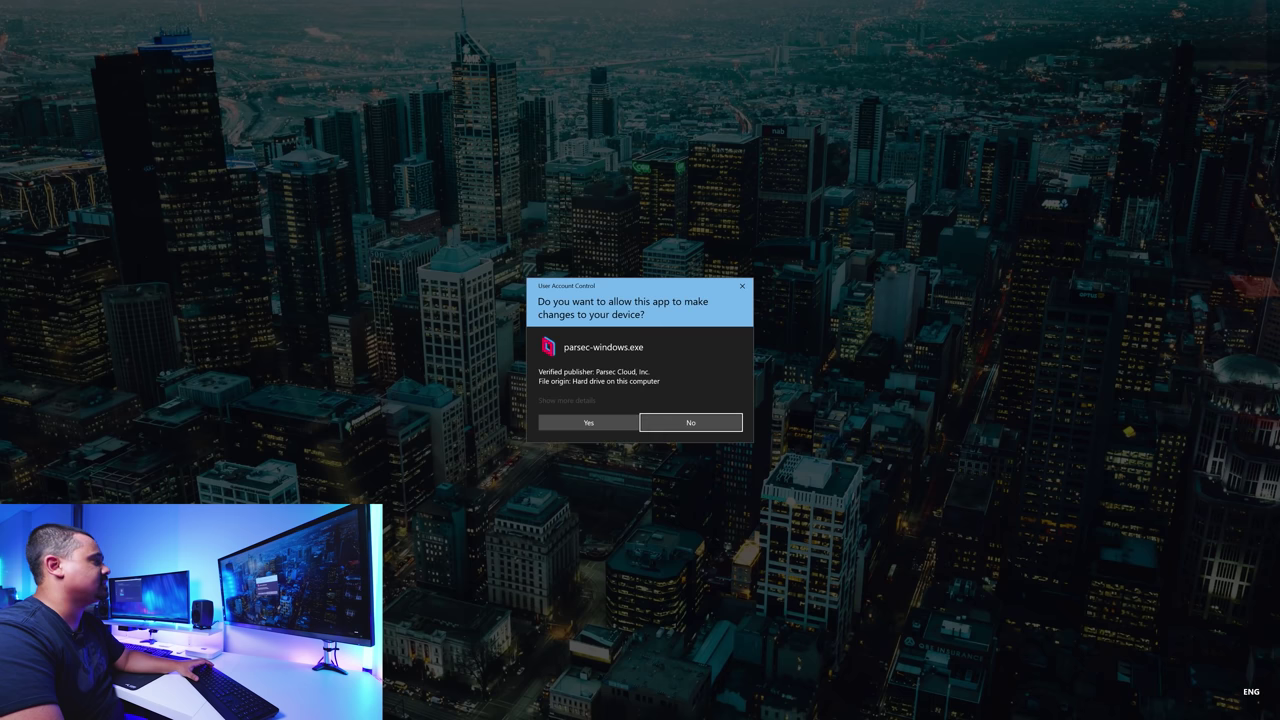
click(588, 422)
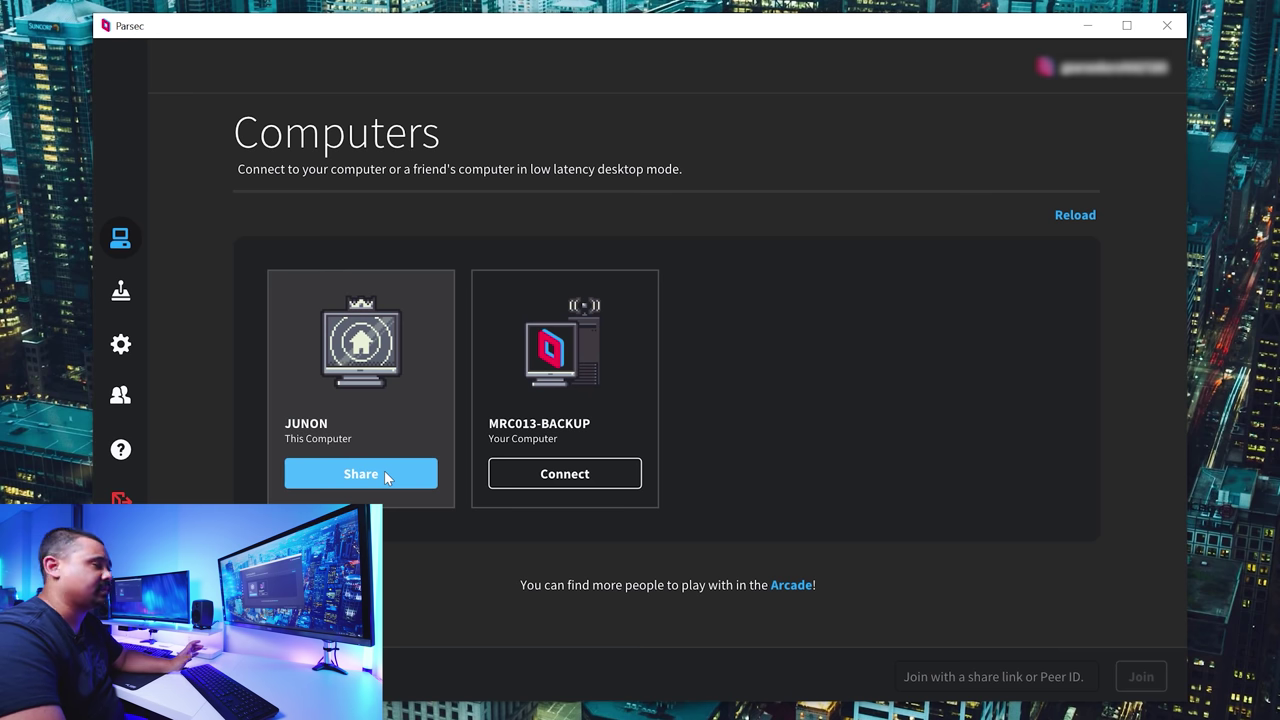
Step: Generate a share link for JUNON, then stop sharing so the link is invalidated
click(386, 476)
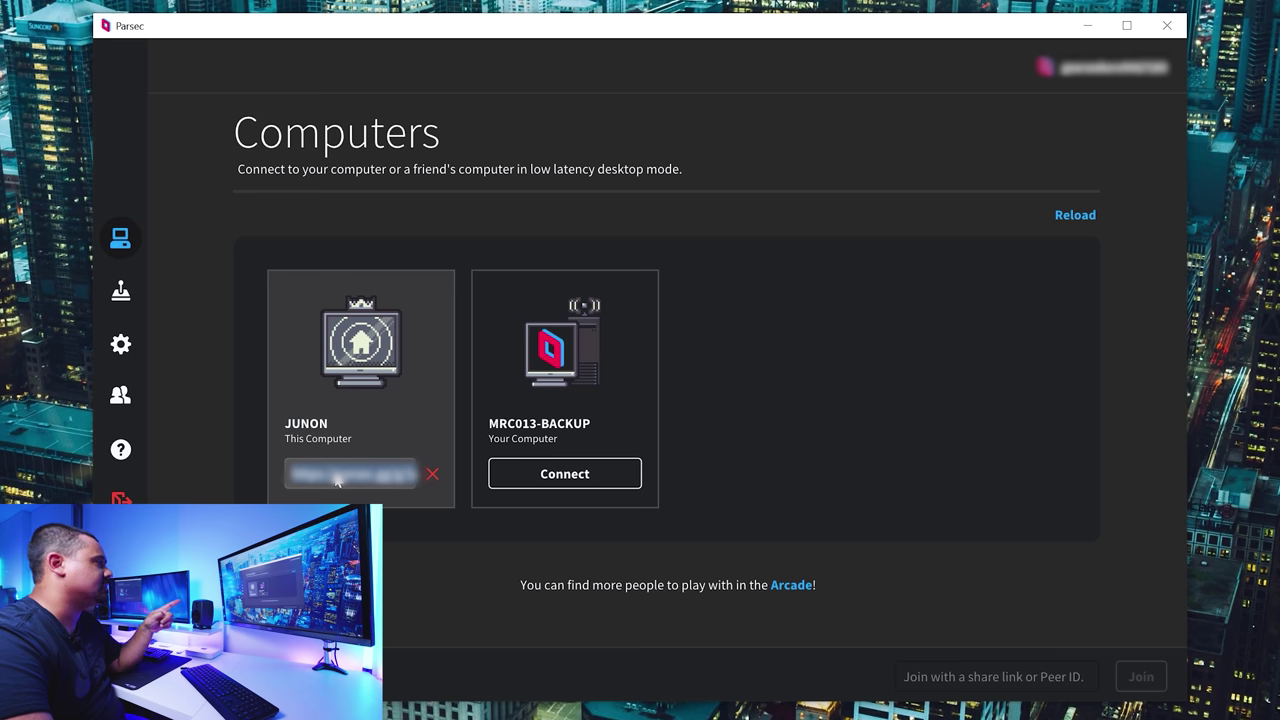
click(431, 477)
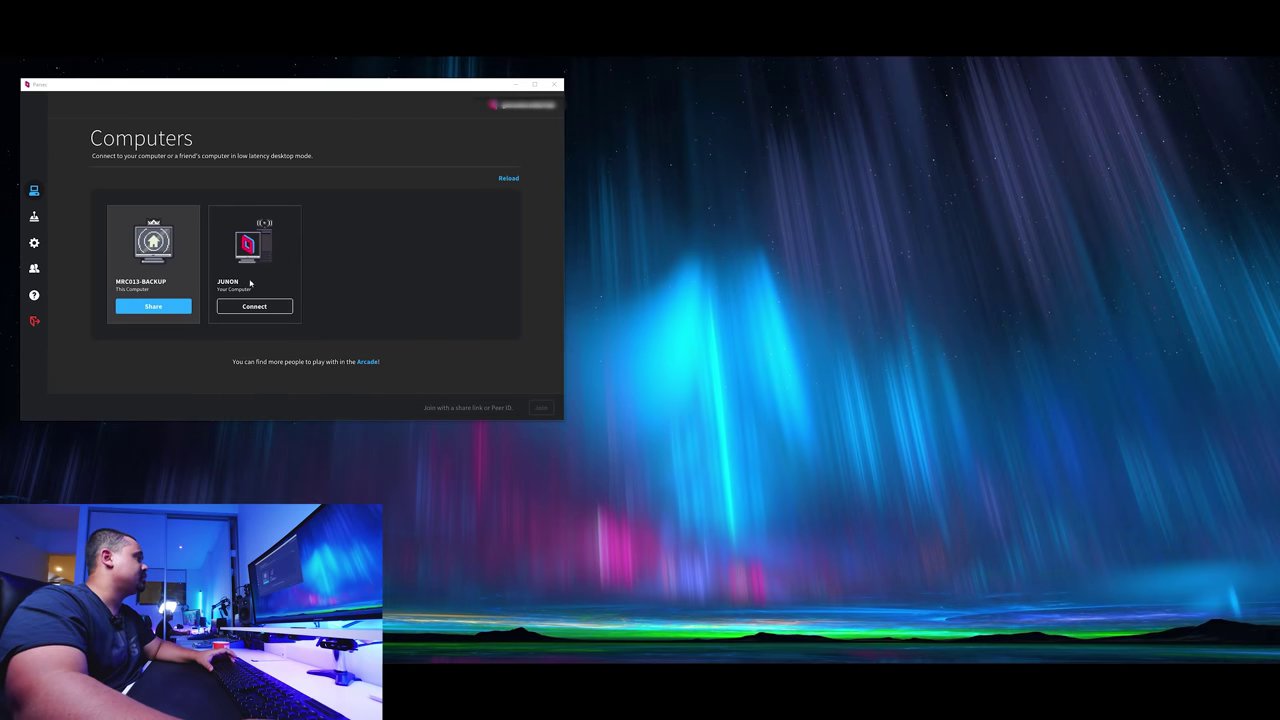
Step: Connect to JUNON, set Codec to Prefer H.265, and review the Decoder, Resolution and Bandwidth options
click(268, 310)
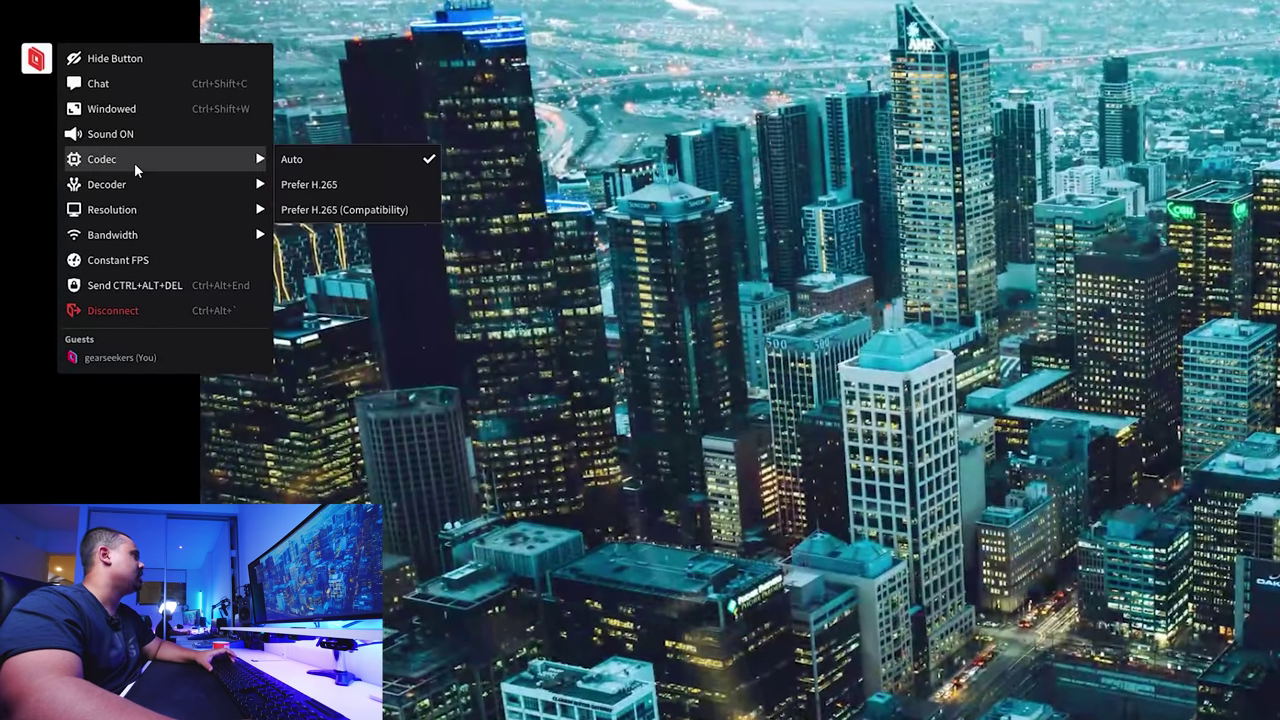
click(313, 185)
click(36, 58)
mouse_move(158, 209)
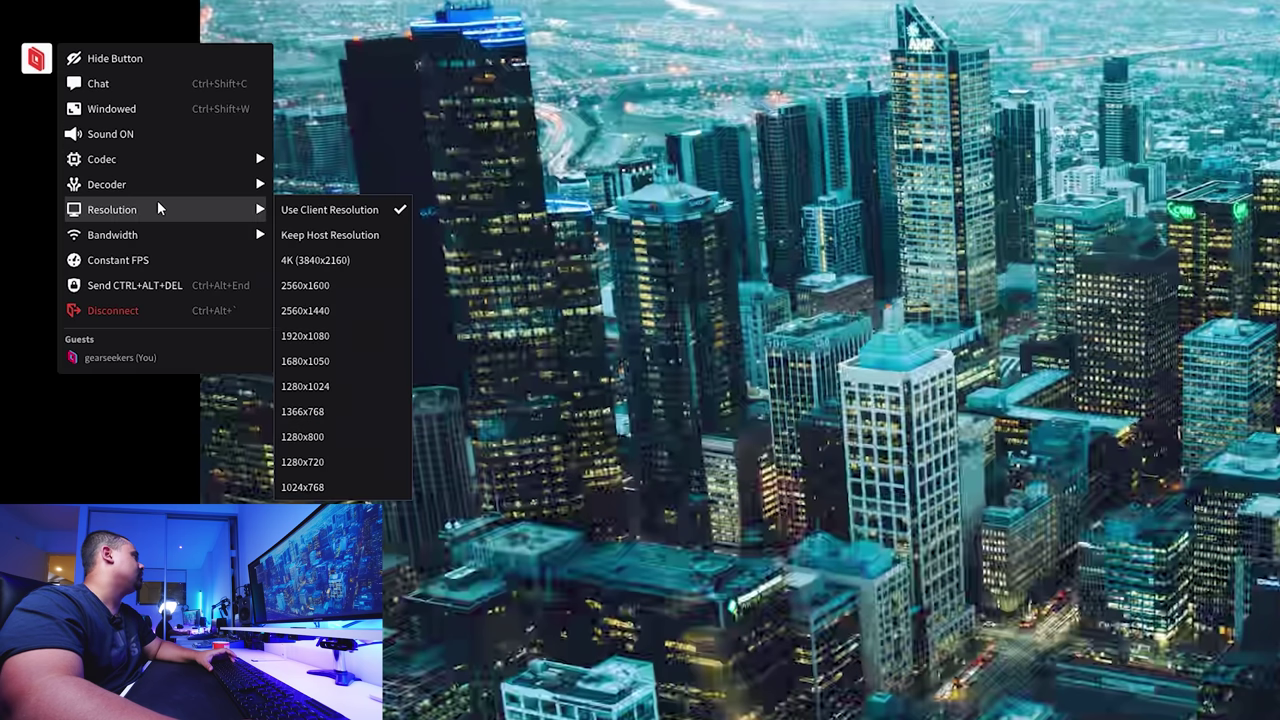
mouse_move(160, 187)
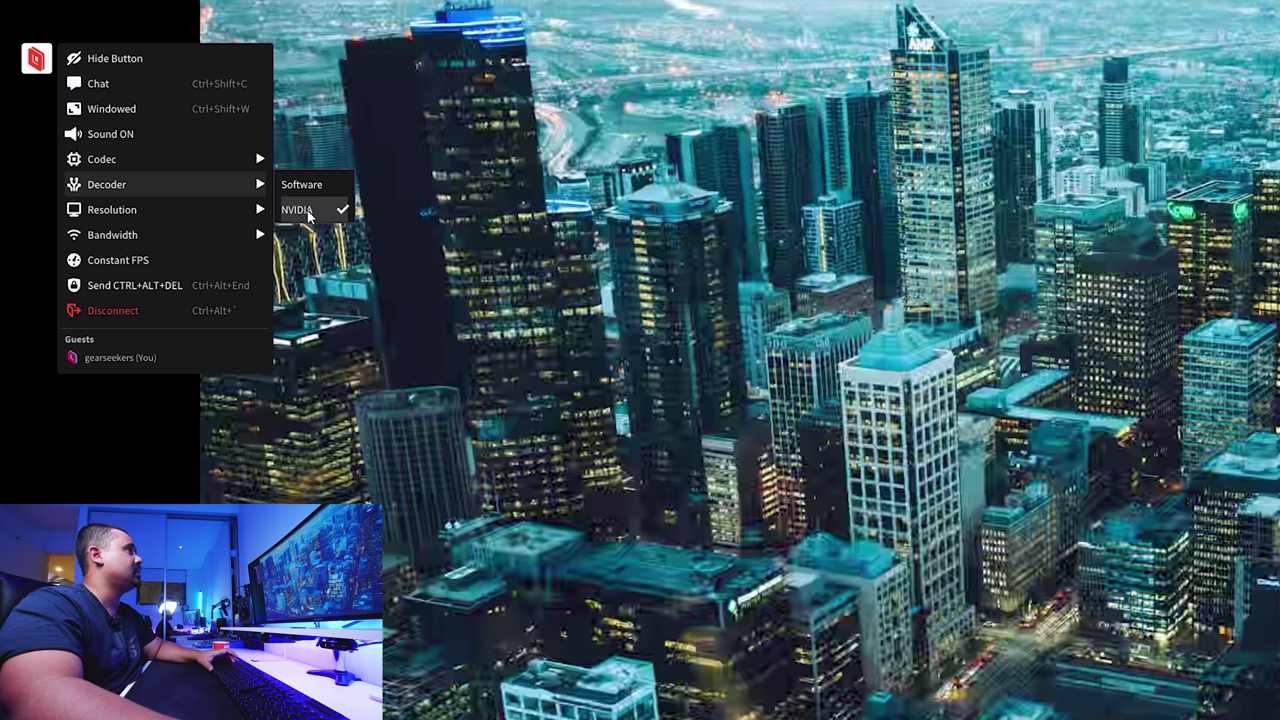
mouse_move(205, 220)
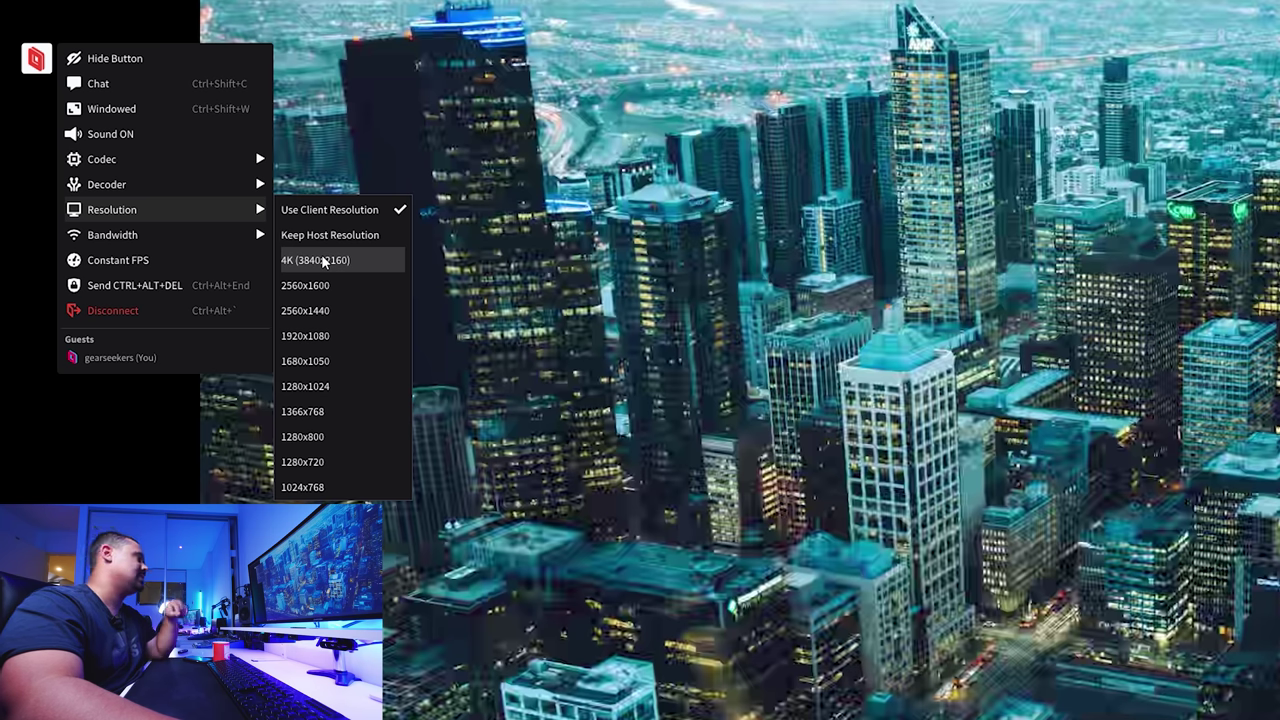
mouse_move(148, 237)
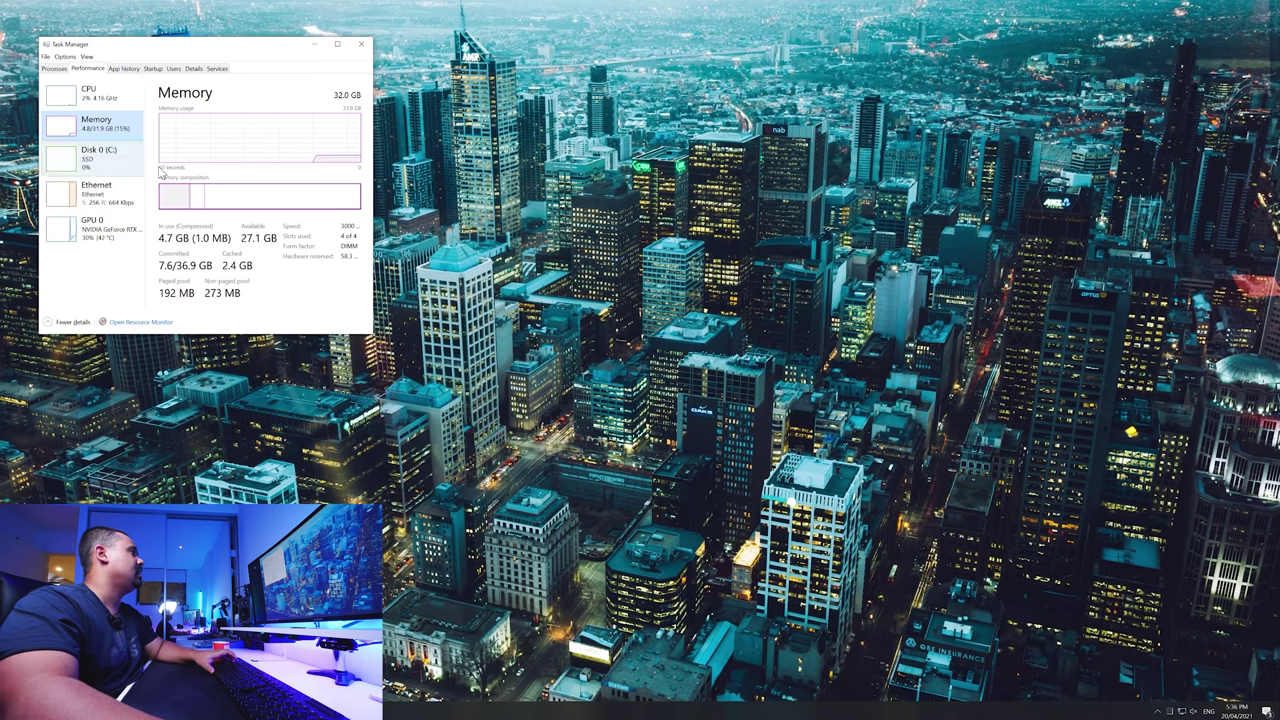
Step: Check remote GPU usage, then open Benchmark_New from the Z: drive's Benchmark folder
click(106, 230)
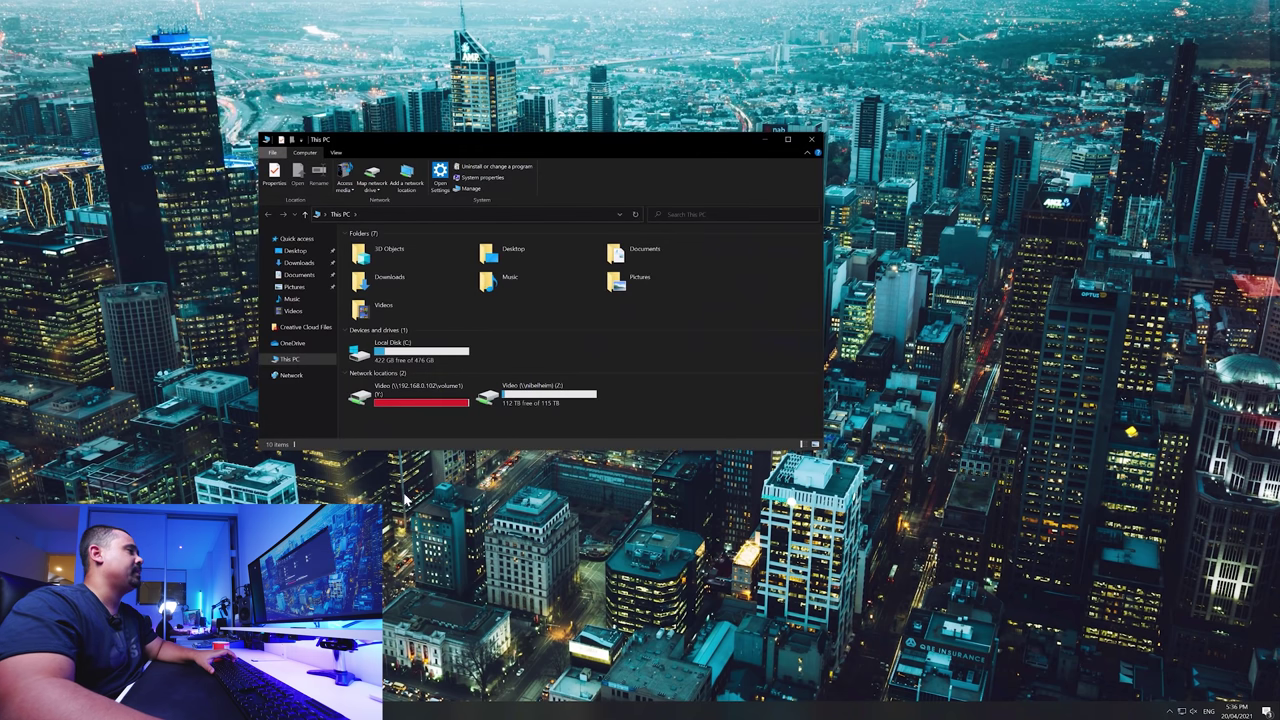
click(426, 403)
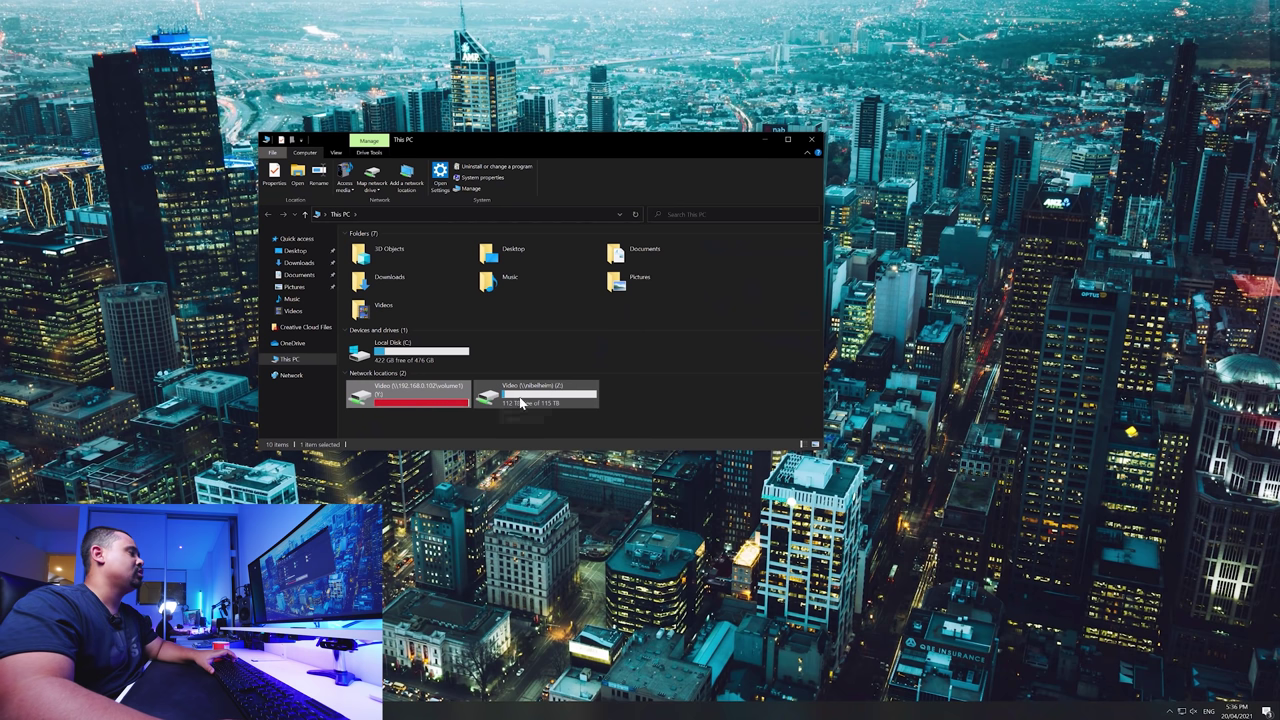
click(484, 402)
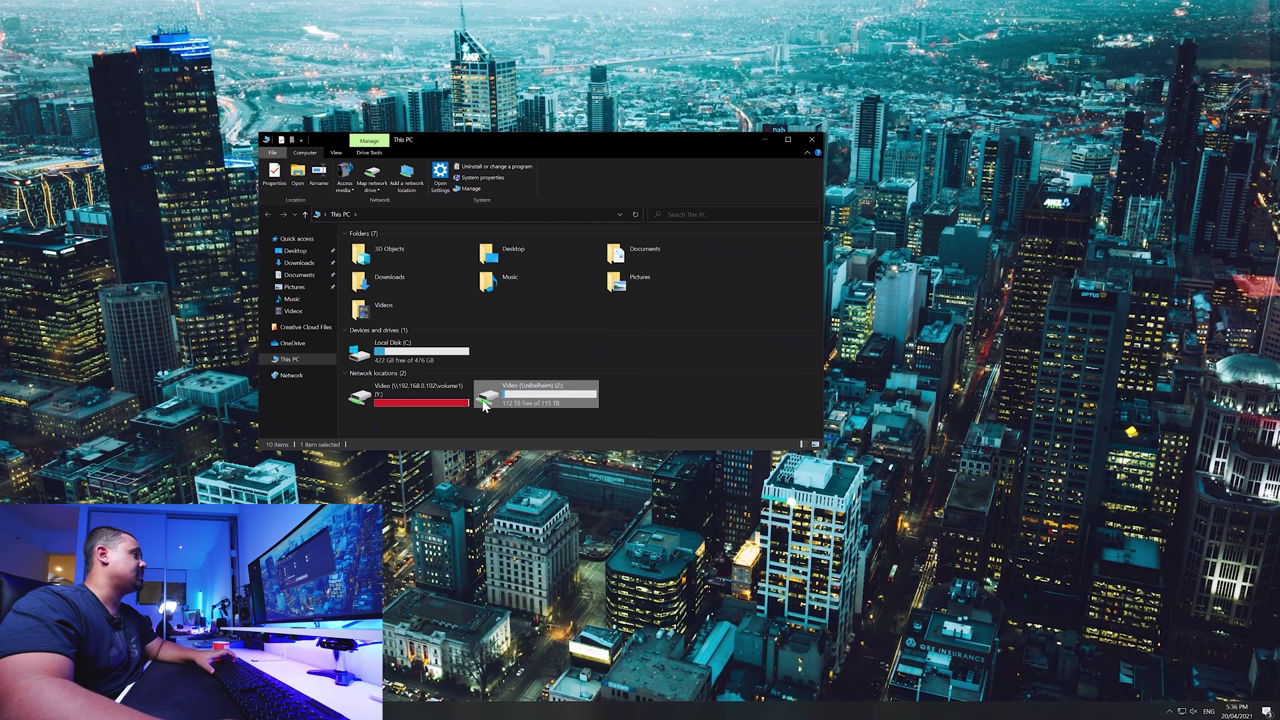
double_click(543, 400)
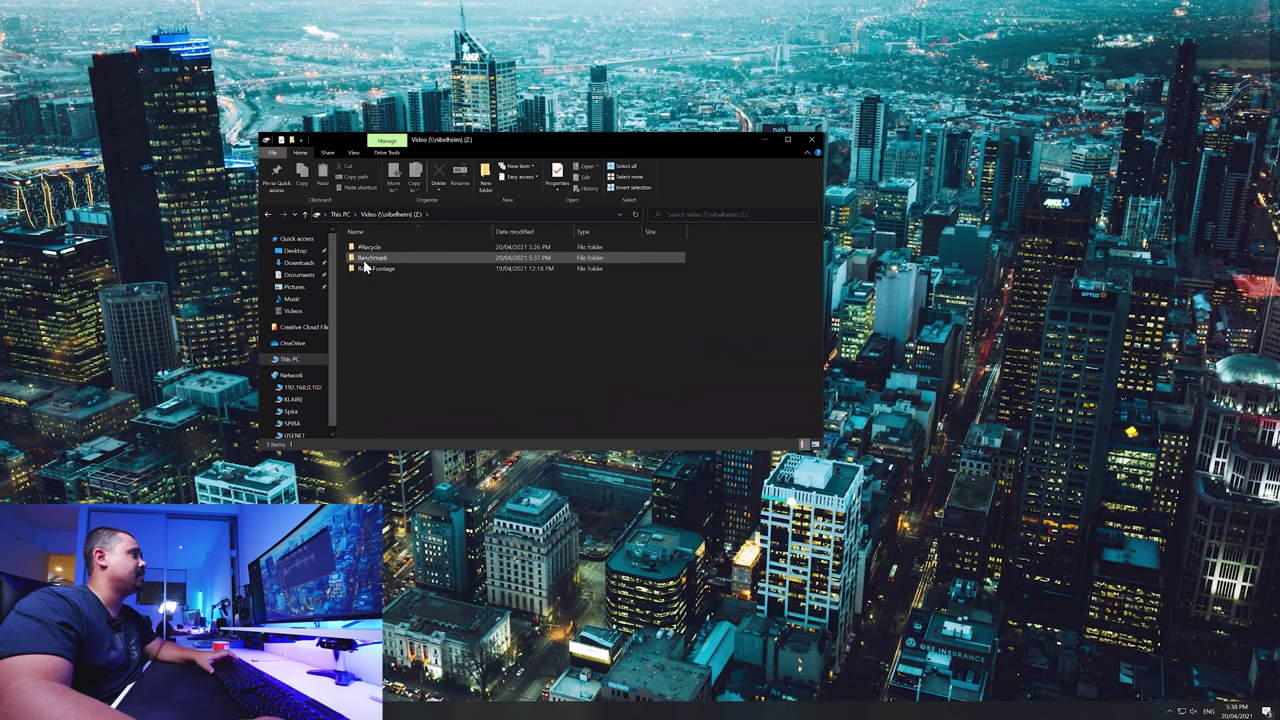
double_click(366, 258)
double_click(368, 281)
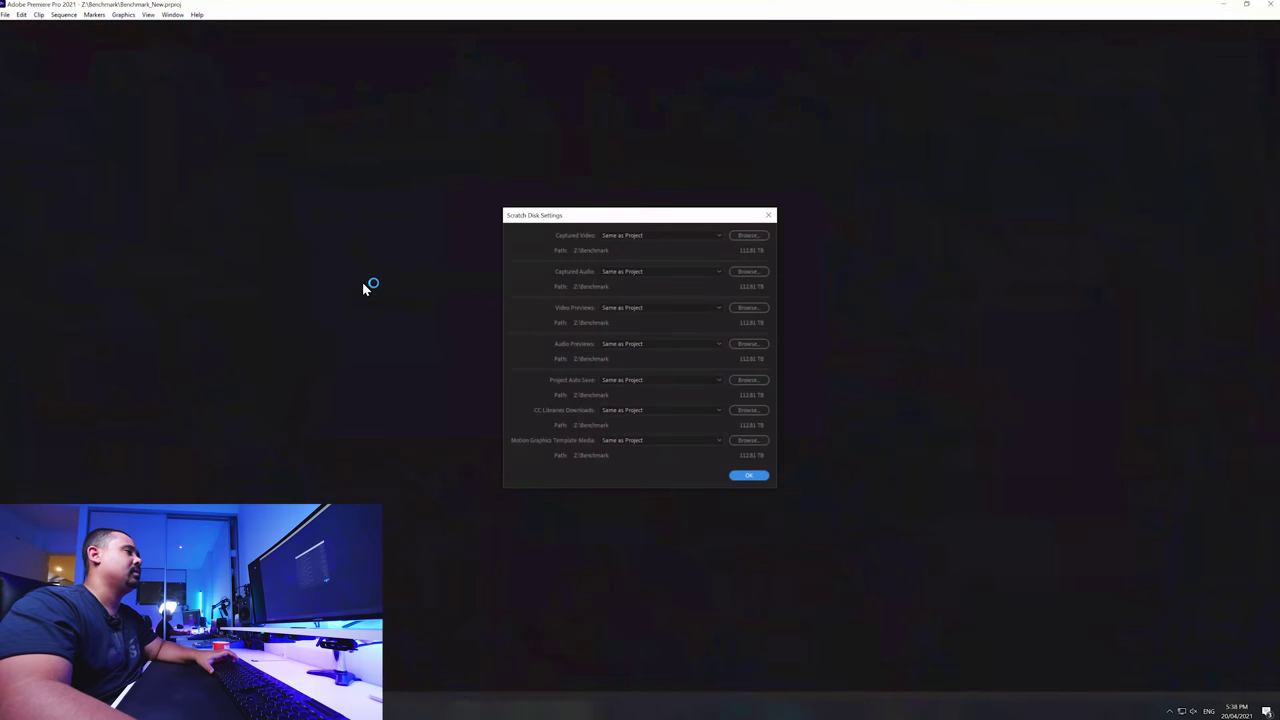
Step: Accept the Scratch Disk Settings and close the Learn tutorials panel
click(749, 476)
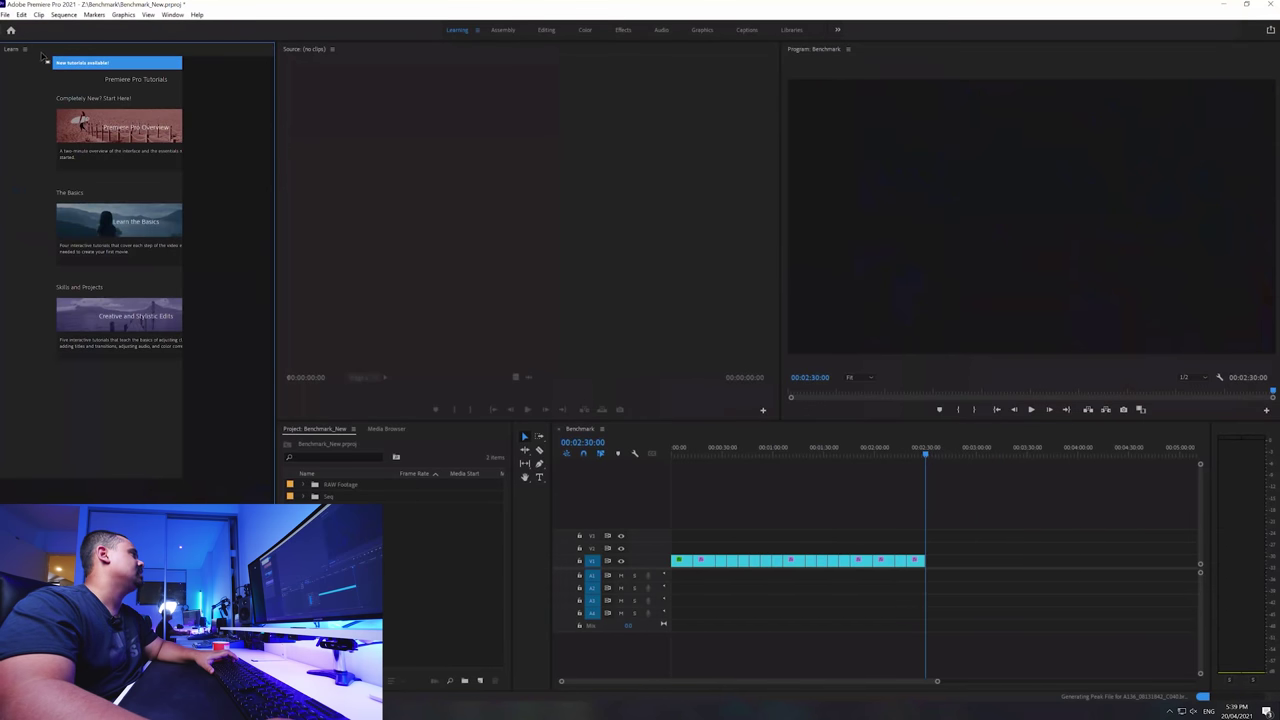
click(25, 49)
click(47, 49)
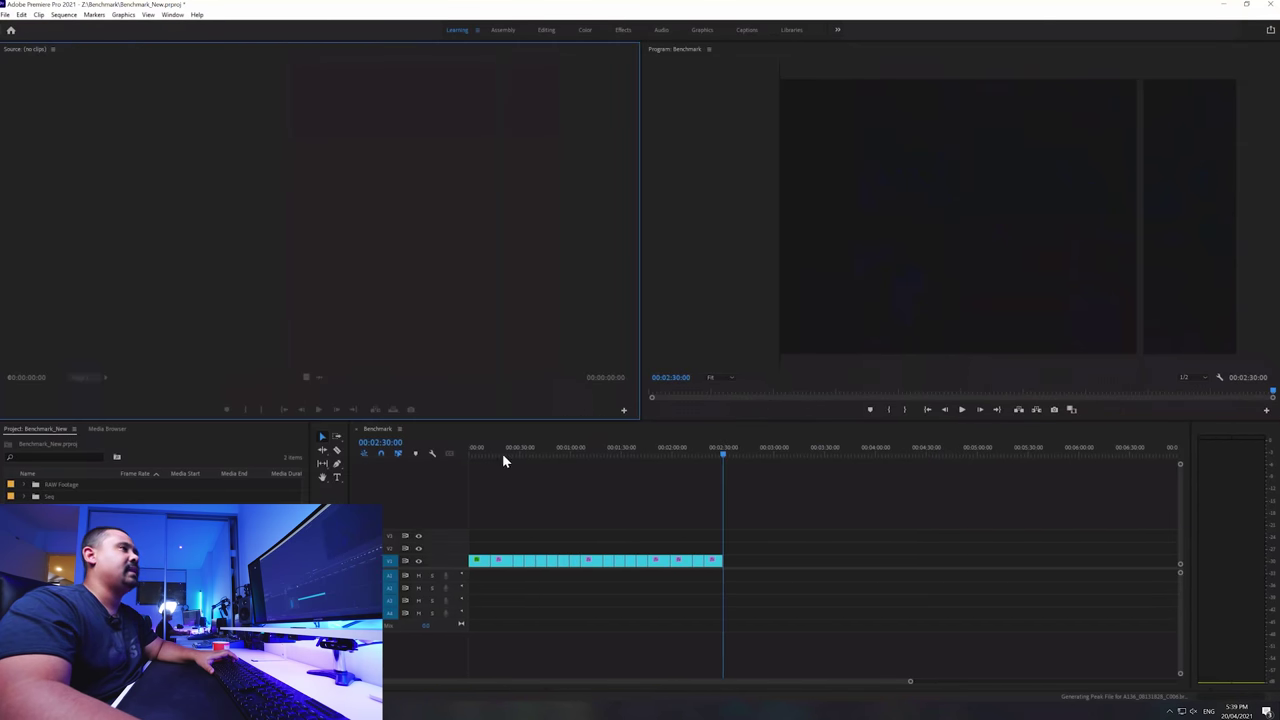
Step: Play the Benchmark sequence from its start and skip ahead to later footage
drag(479, 446, 461, 444)
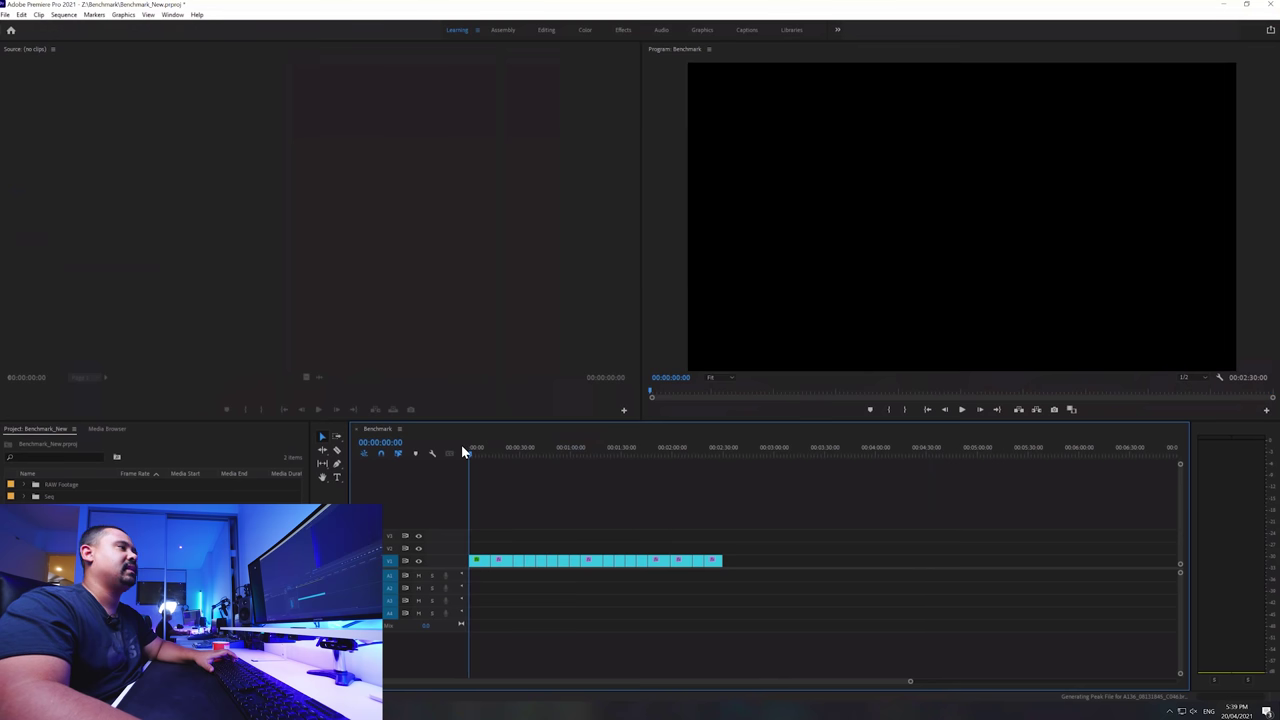
key(space)
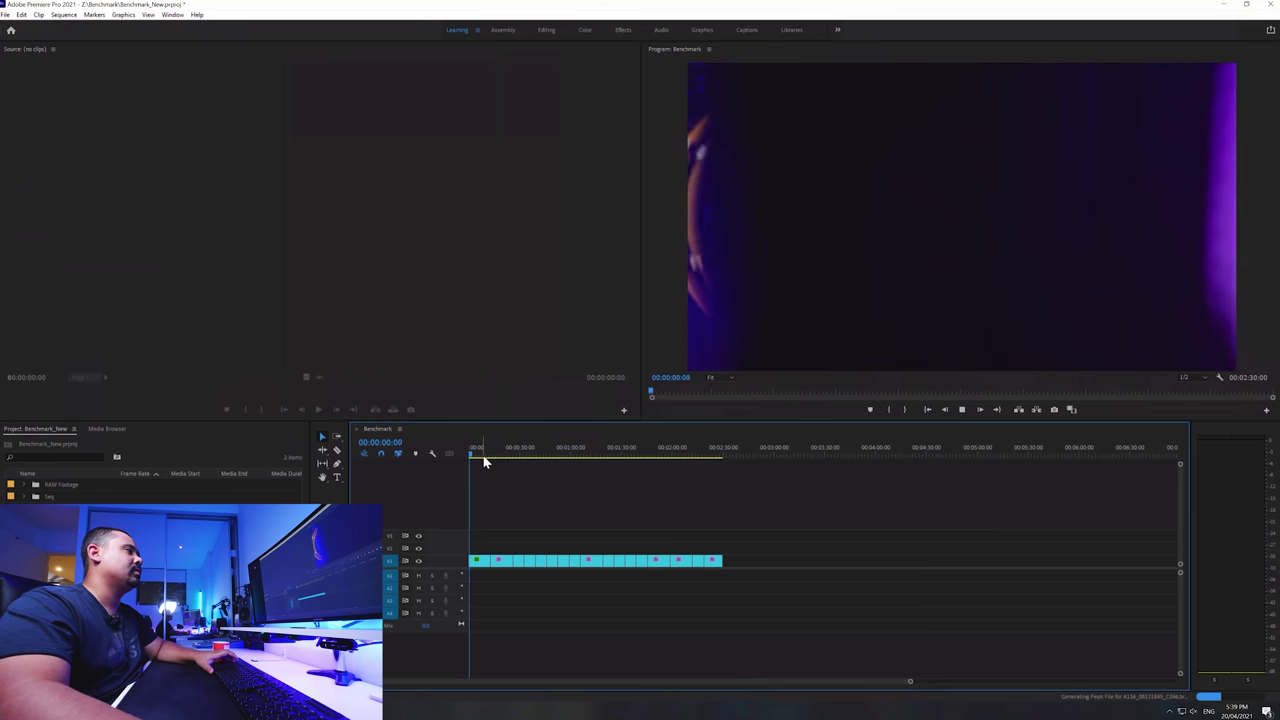
drag(486, 458, 513, 470)
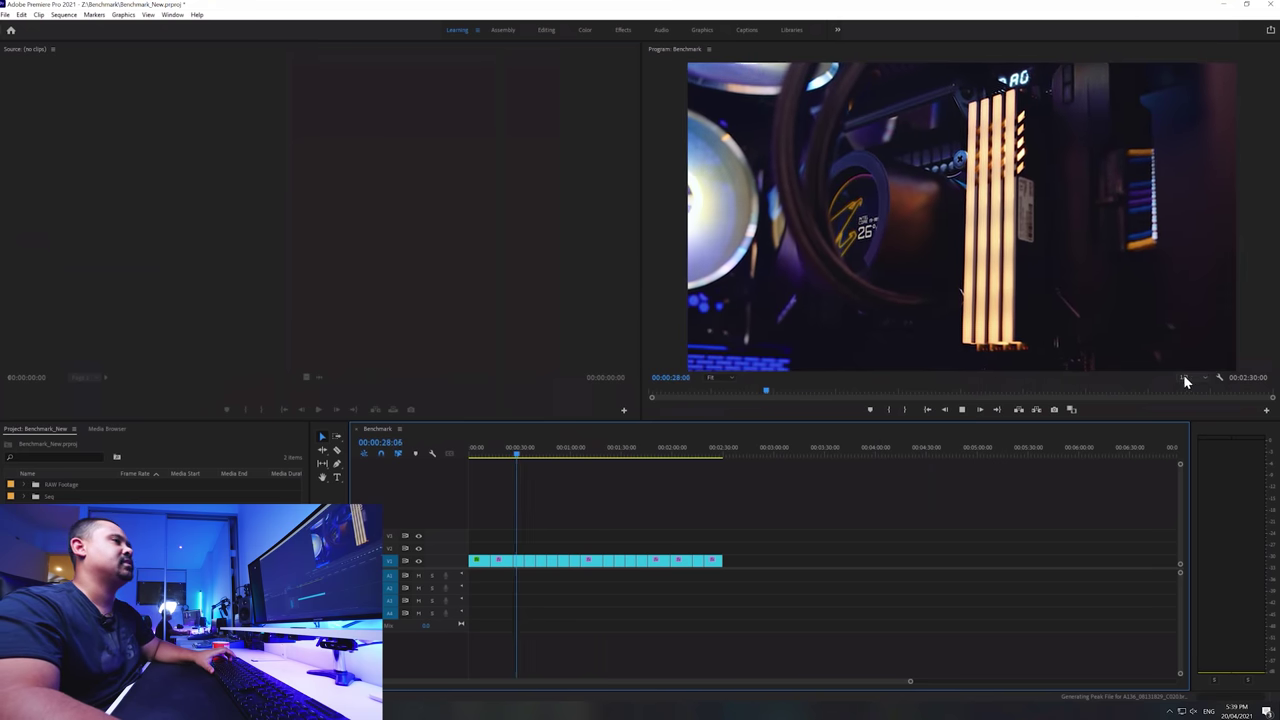
Step: Set the Program monitor playback resolution to Full and resume playback from about 46 seconds
click(1183, 377)
click(1199, 383)
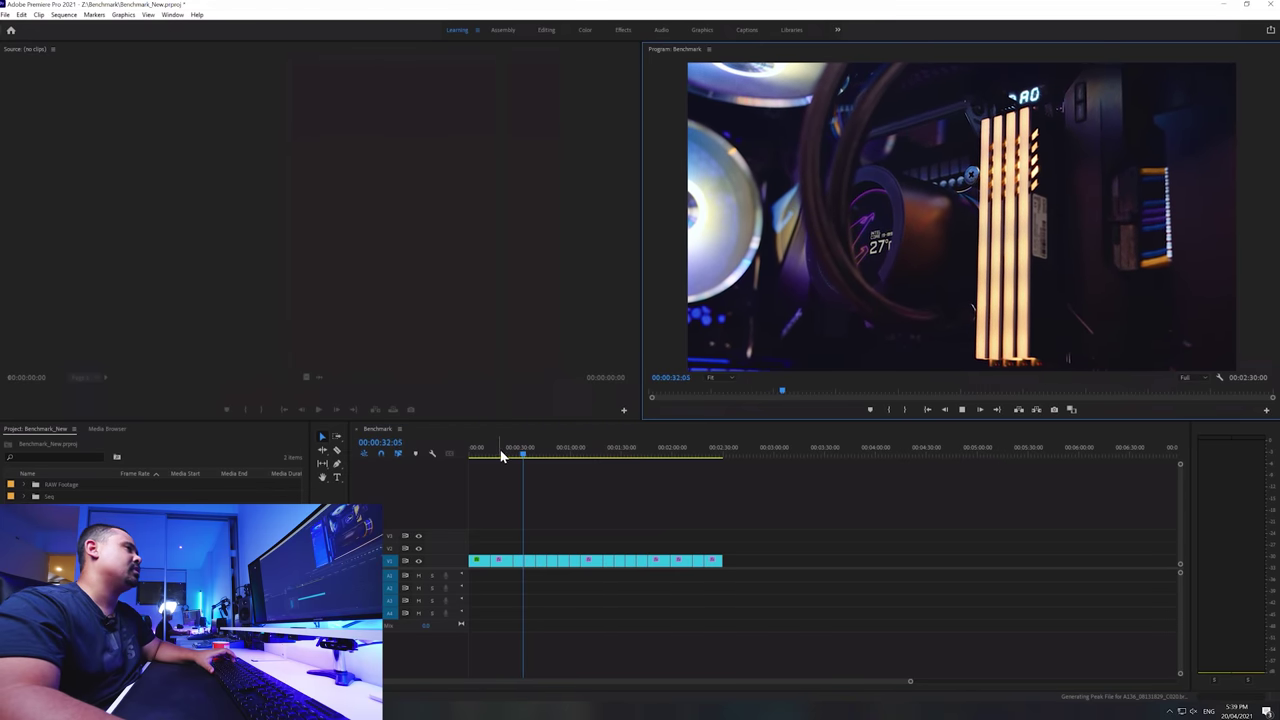
drag(509, 453, 639, 459)
key(space)
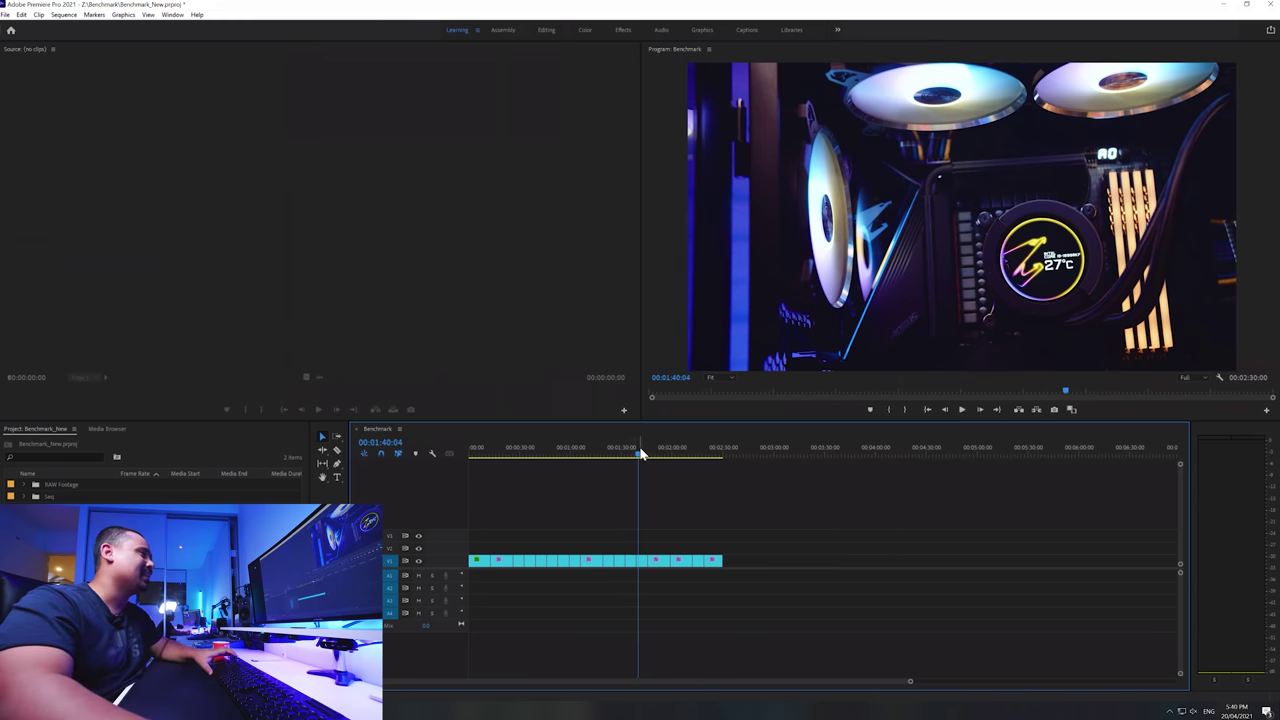
drag(641, 452, 667, 460)
Step: Glance at the Z: drive in File Explorer, then scrub the Benchmark sequence from 35 to 56 seconds
key(alt+Tab)
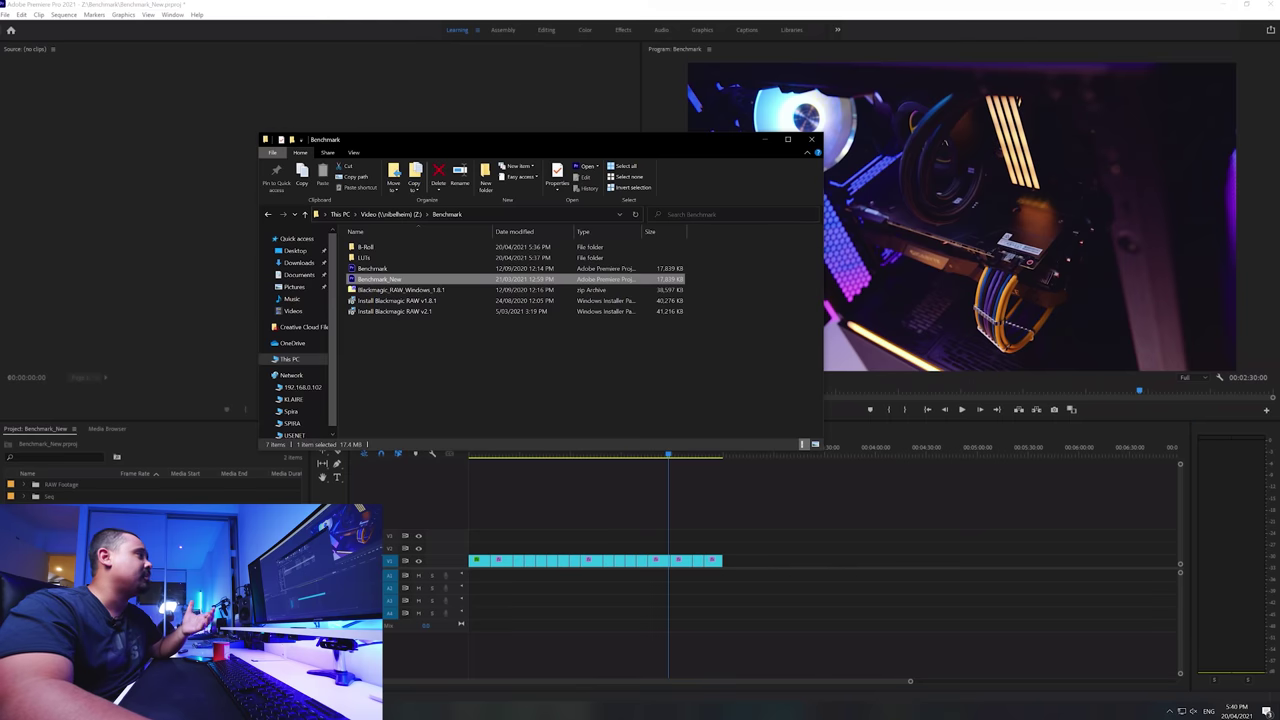
click(290, 359)
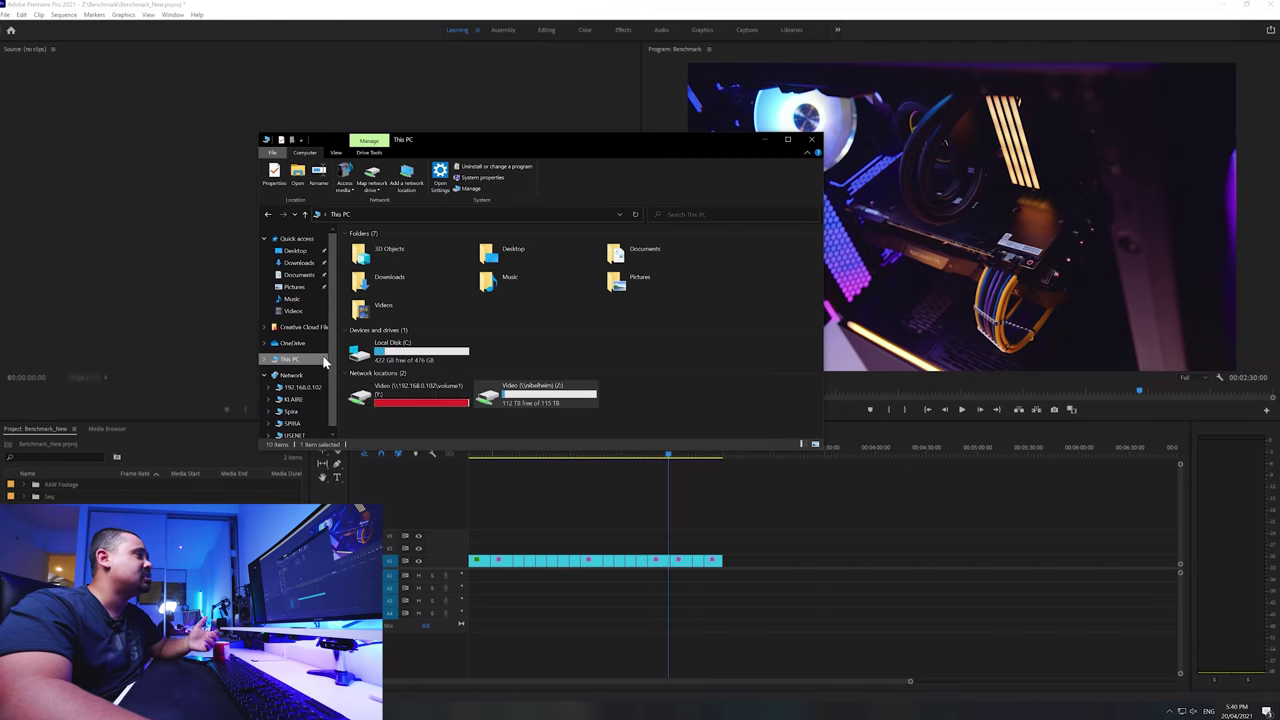
double_click(540, 401)
click(810, 140)
click(528, 453)
drag(530, 455, 617, 462)
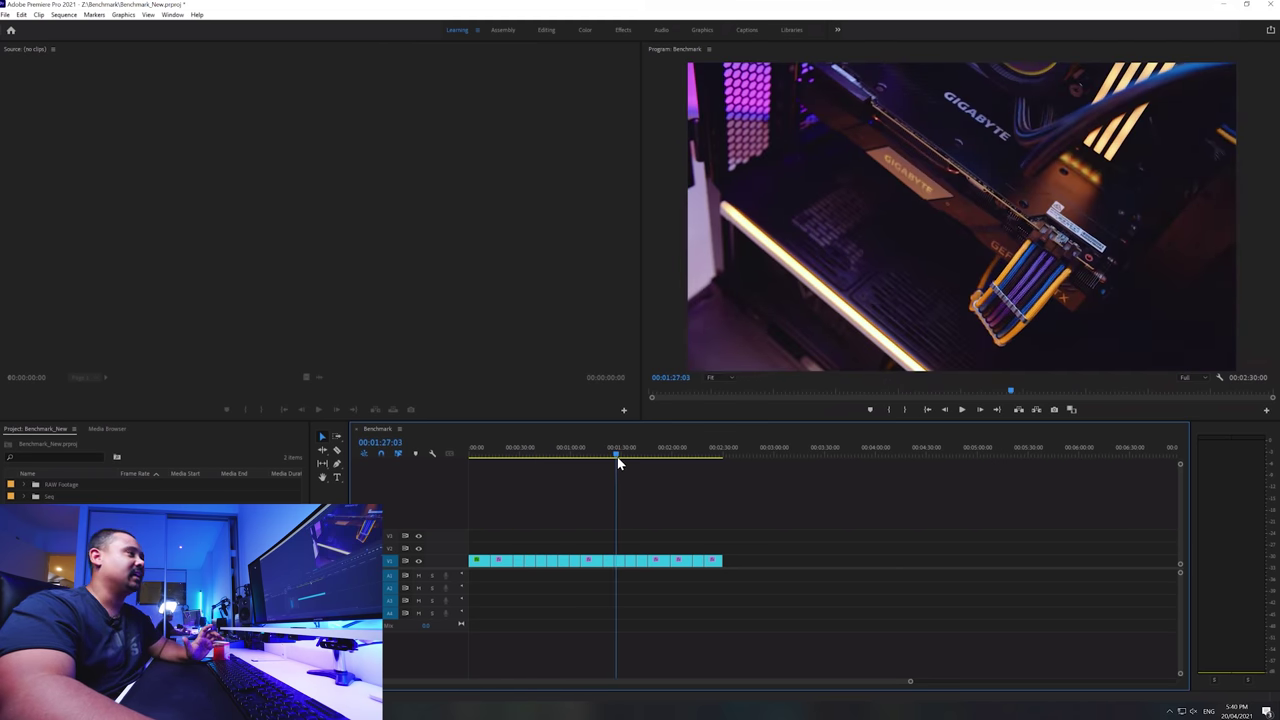